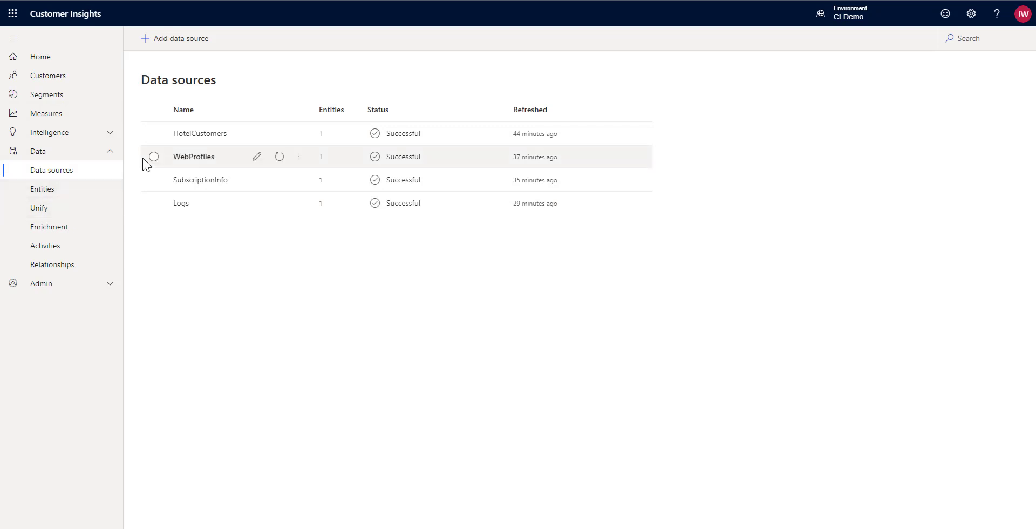
# Start a new prediction using the Subscription churn model (preview)
pyautogui.click(111, 133)
pyautogui.click(111, 132)
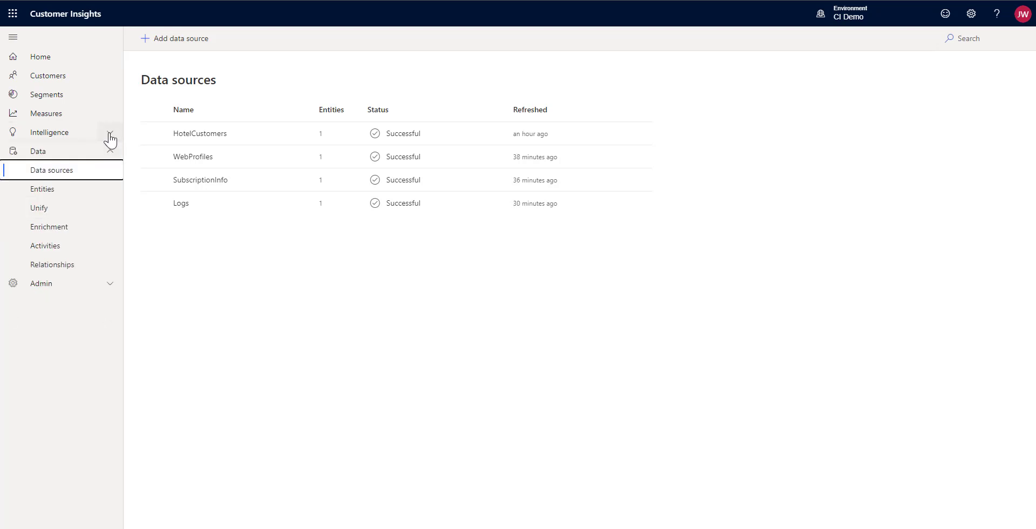
pyautogui.click(109, 137)
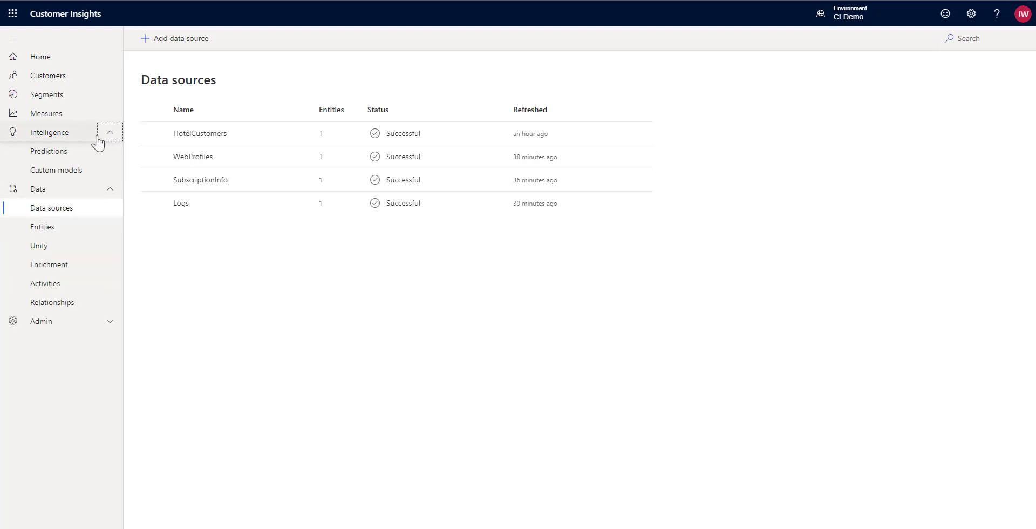
pyautogui.click(40, 151)
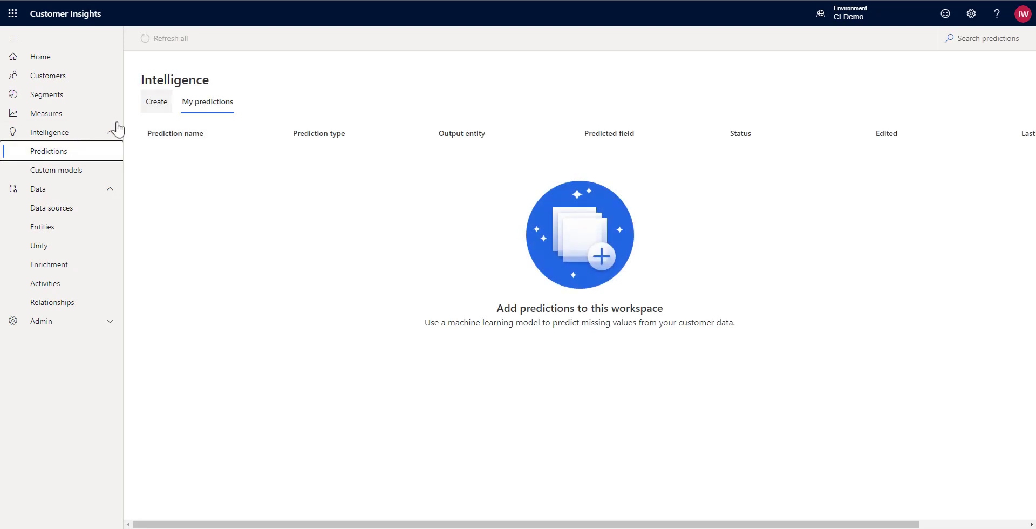
pyautogui.click(157, 104)
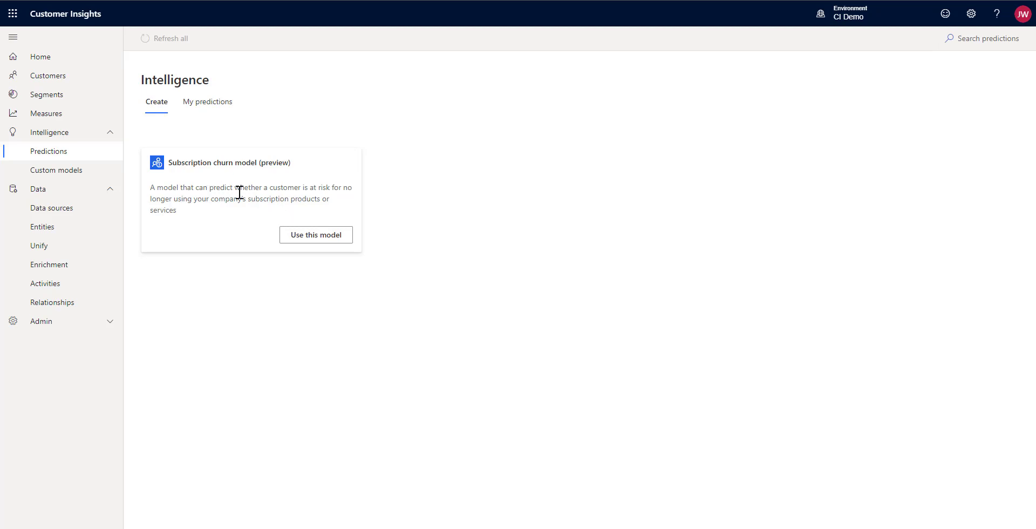
pyautogui.click(306, 236)
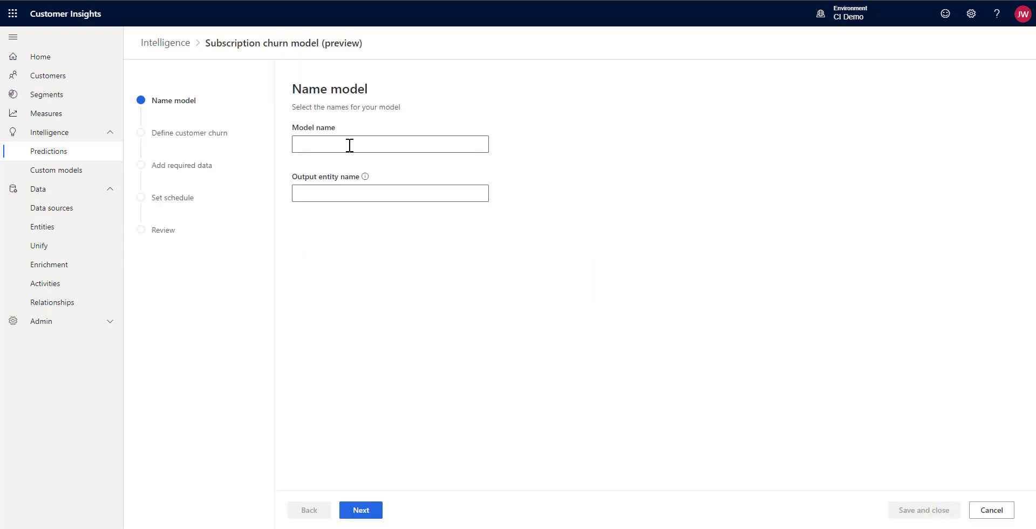
# Name the model OOB Churn Model with output entity OOBChurnModel, and continue to the customer churn definition
pyautogui.click(350, 146)
pyautogui.click(350, 145)
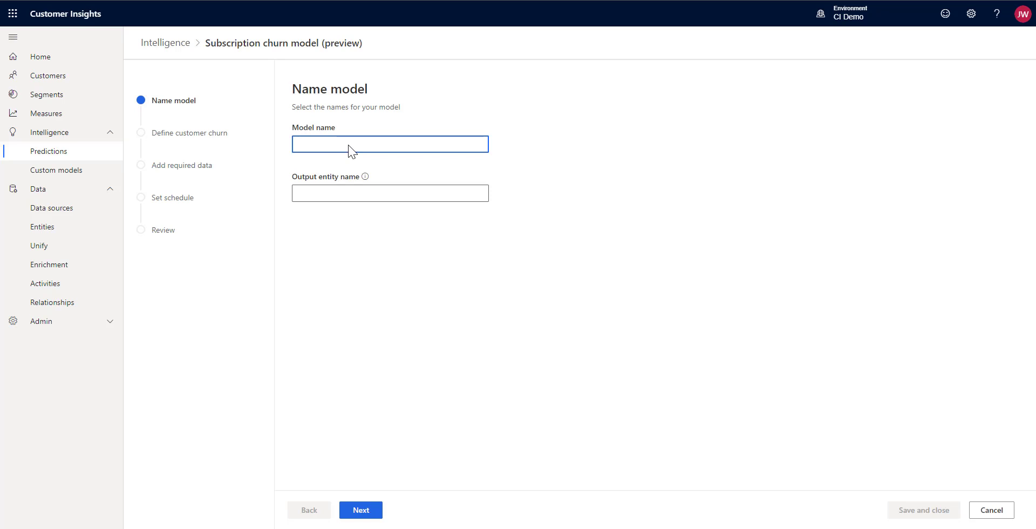
pyautogui.click(421, 148)
pyautogui.write('OOB ')
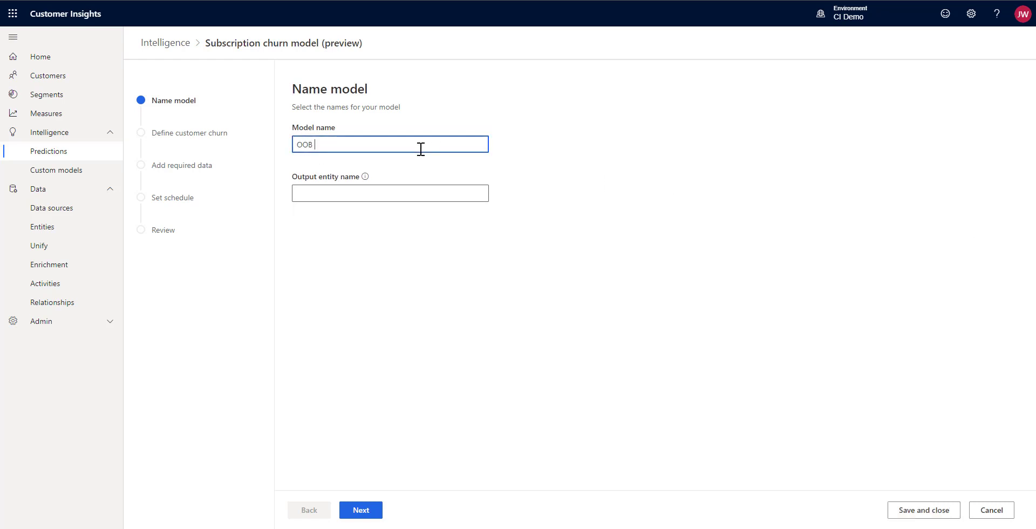
pyautogui.write('Churn Model')
pyautogui.press('Tab')
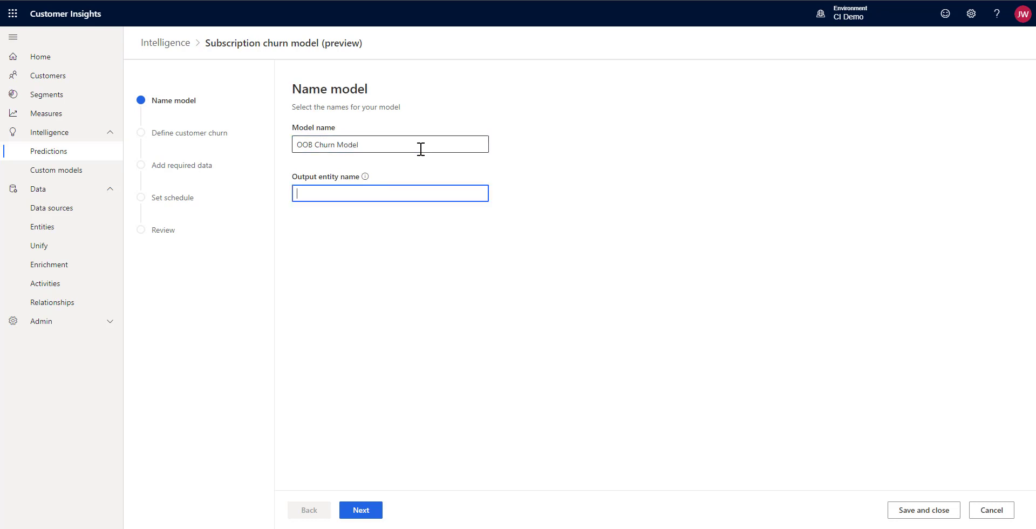
pyautogui.write('OOBChurnModse')
pyautogui.press('BackSpace')
pyautogui.press('BackSpace')
pyautogui.write('el')
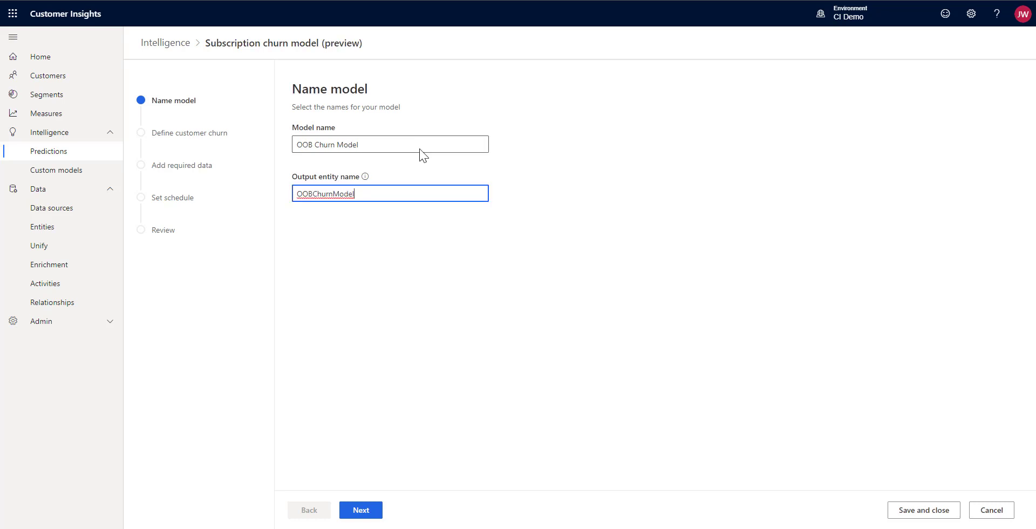
pyautogui.click(369, 516)
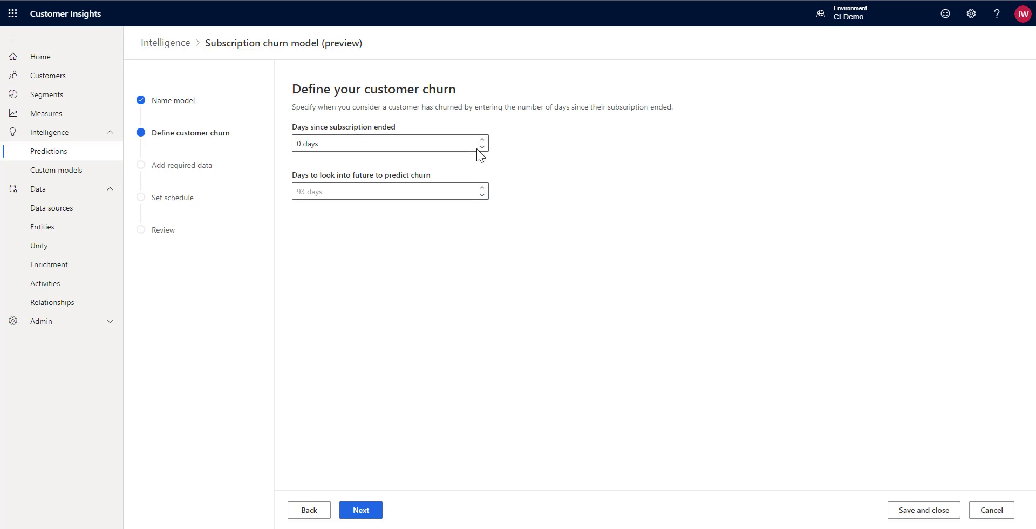
# Set the days since subscription ended to 30 days and continue to the required data
pyautogui.click(313, 146)
pyautogui.write('30')
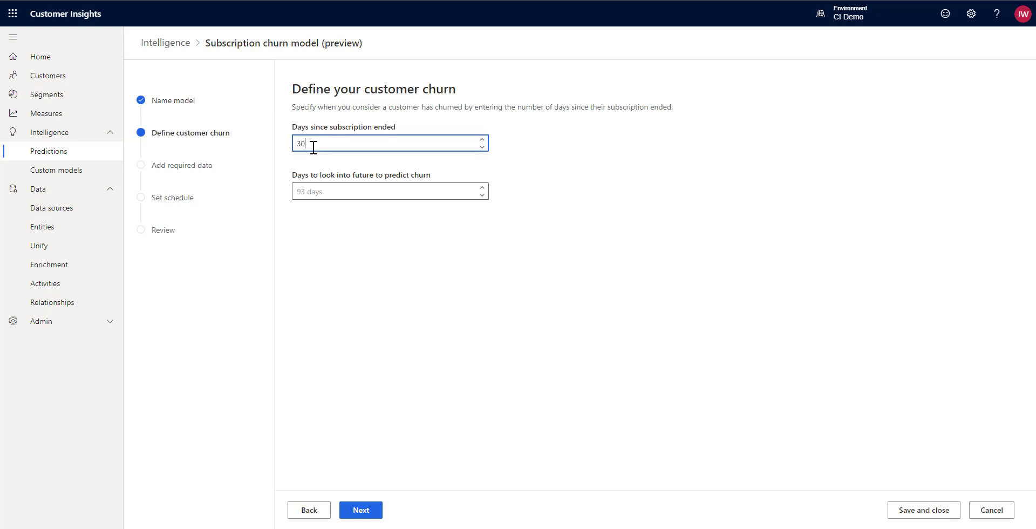
pyautogui.write(' days')
pyautogui.press('Tab')
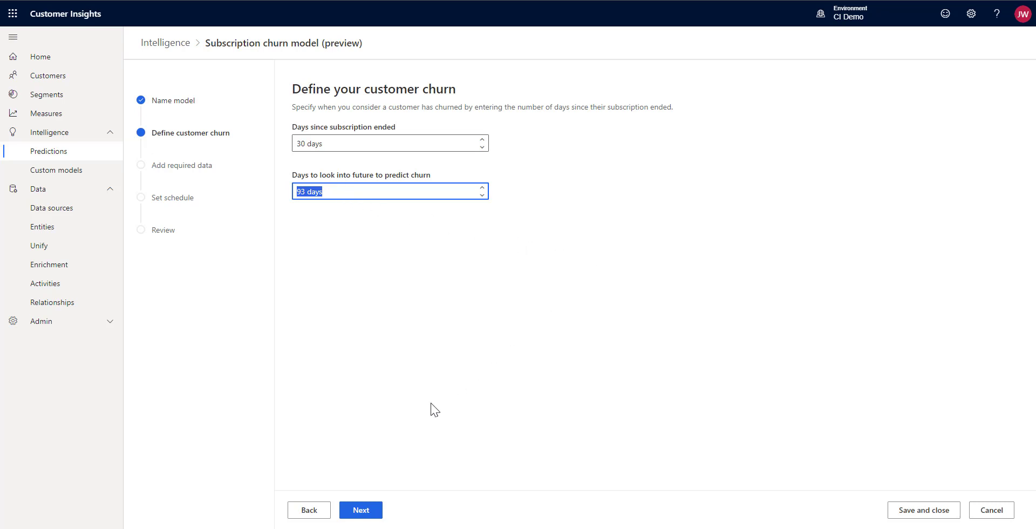
pyautogui.click(361, 511)
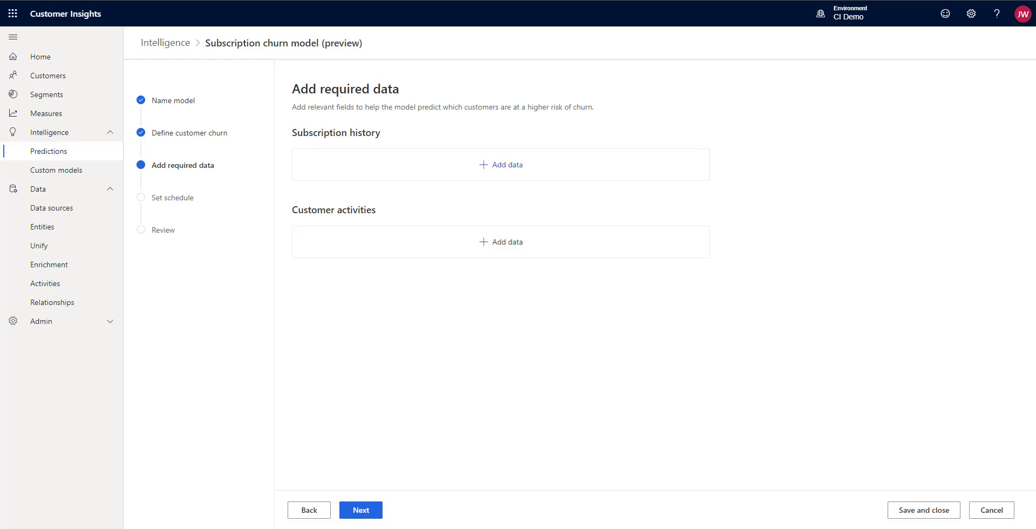
# Add History : SubscriptionInfo as the subscription history entity, relating its CustomerID field to the Customers : HotelCustomers entity
pyautogui.click(508, 165)
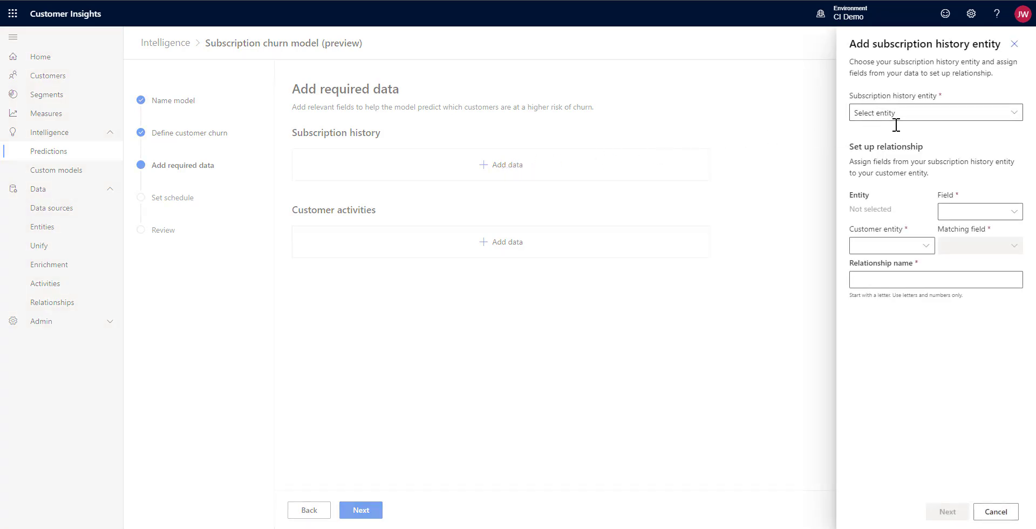
pyautogui.click(1005, 113)
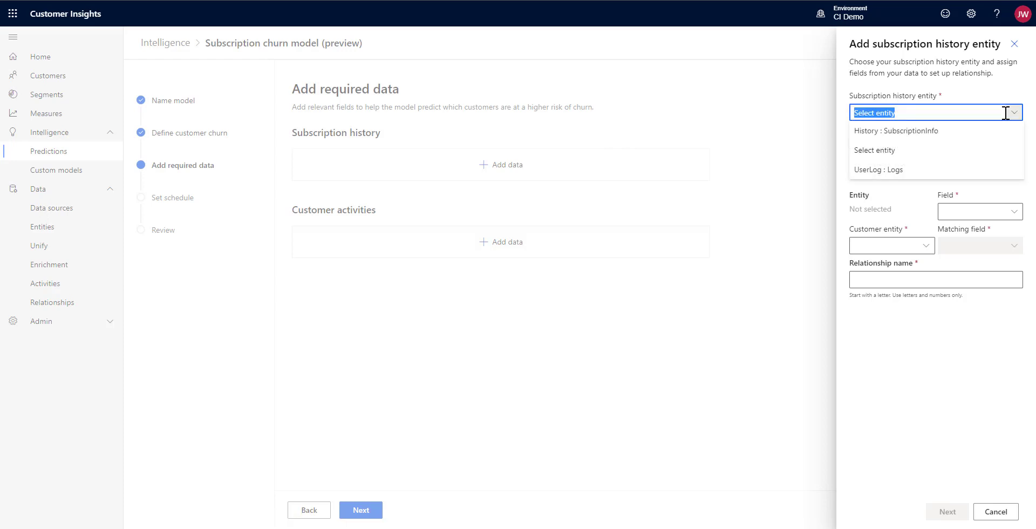
pyautogui.click(888, 132)
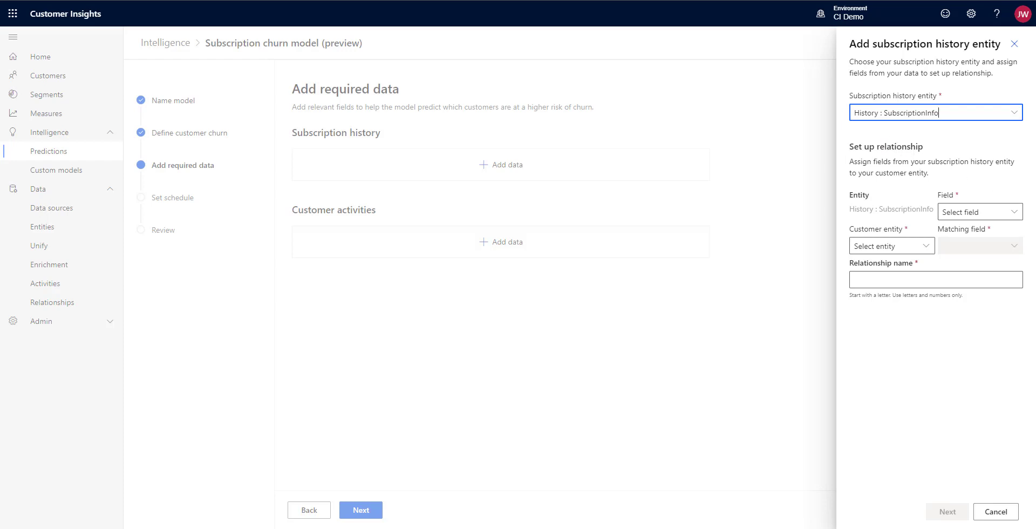
pyautogui.click(960, 211)
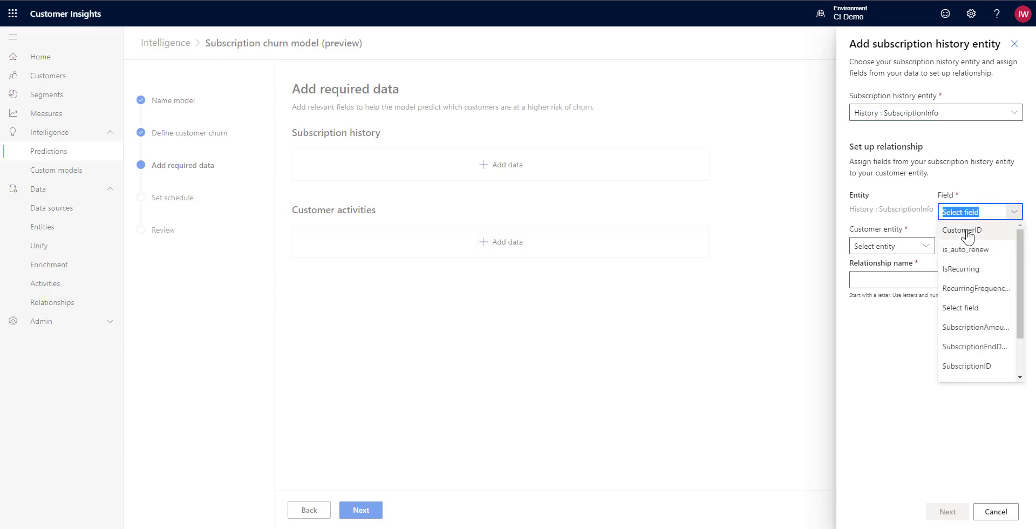
pyautogui.click(968, 236)
pyautogui.click(927, 246)
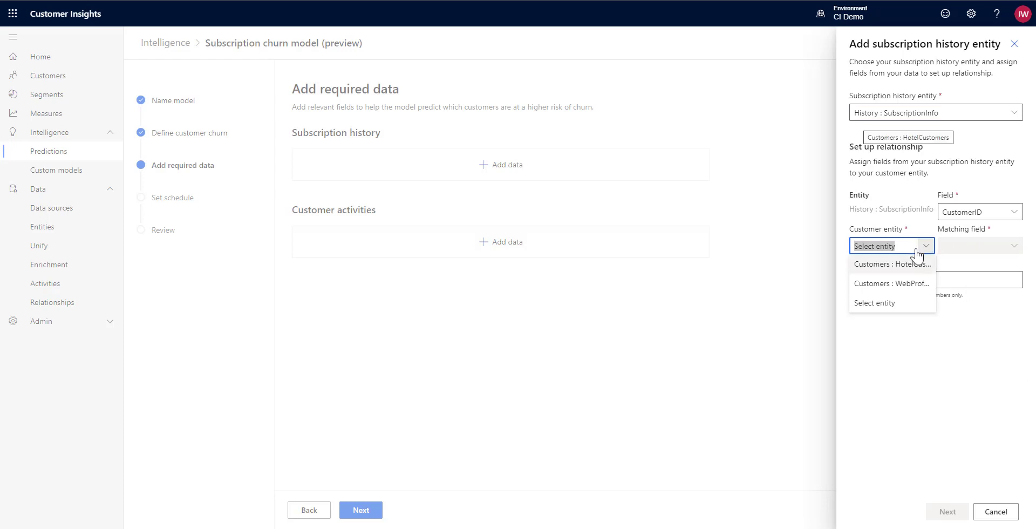
pyautogui.click(917, 265)
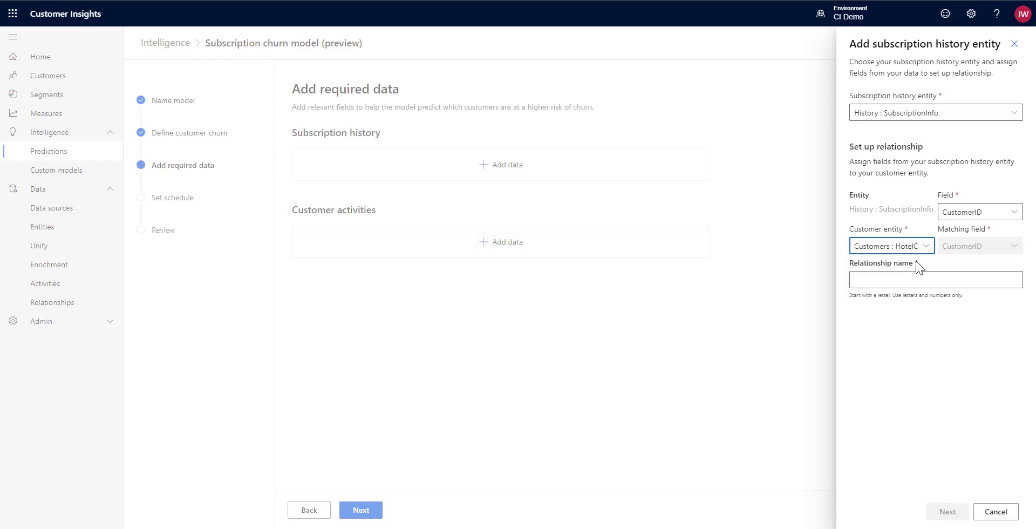
# Name the subscription history relationship SubscriptionsToCustomers and continue to the field mapping
pyautogui.click(938, 283)
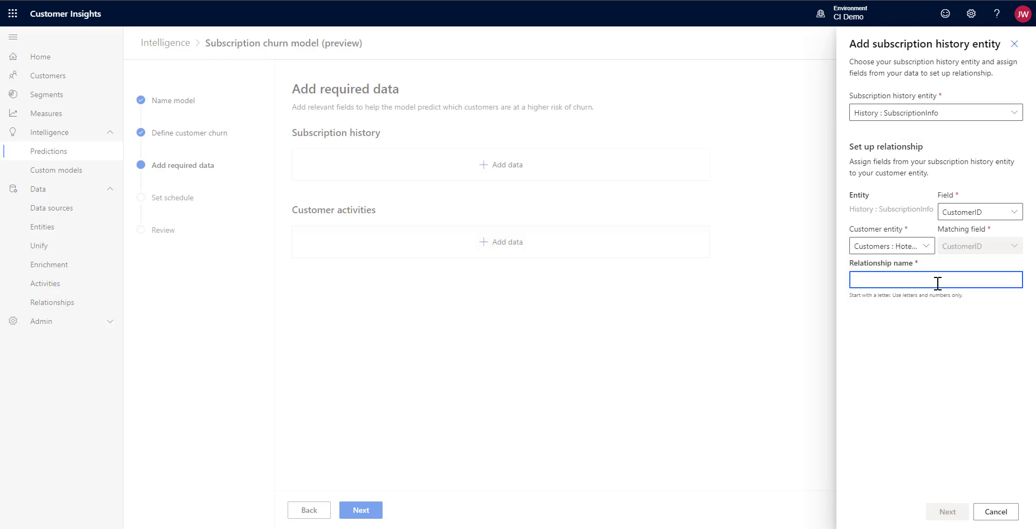
pyautogui.write('Subs')
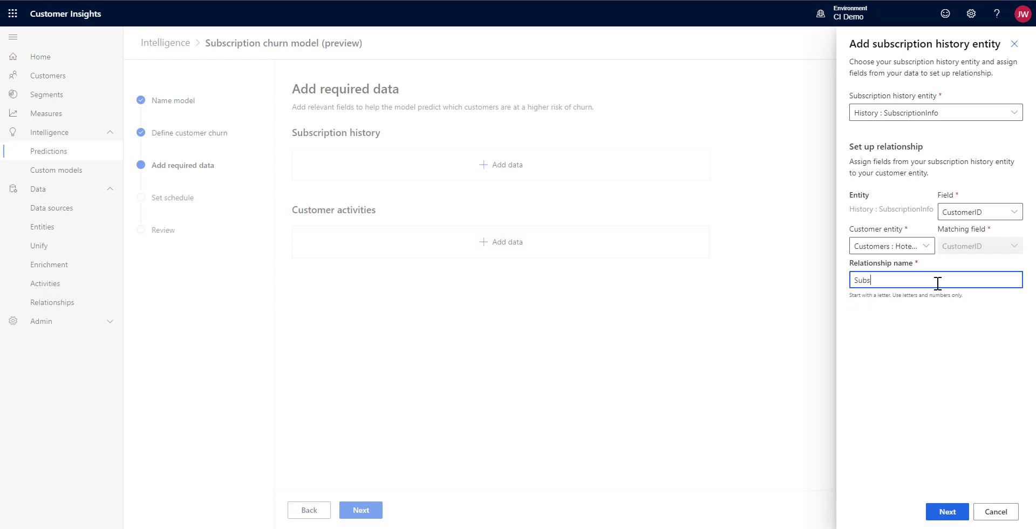
pyautogui.write('criptionsToCustomers')
pyautogui.click(949, 513)
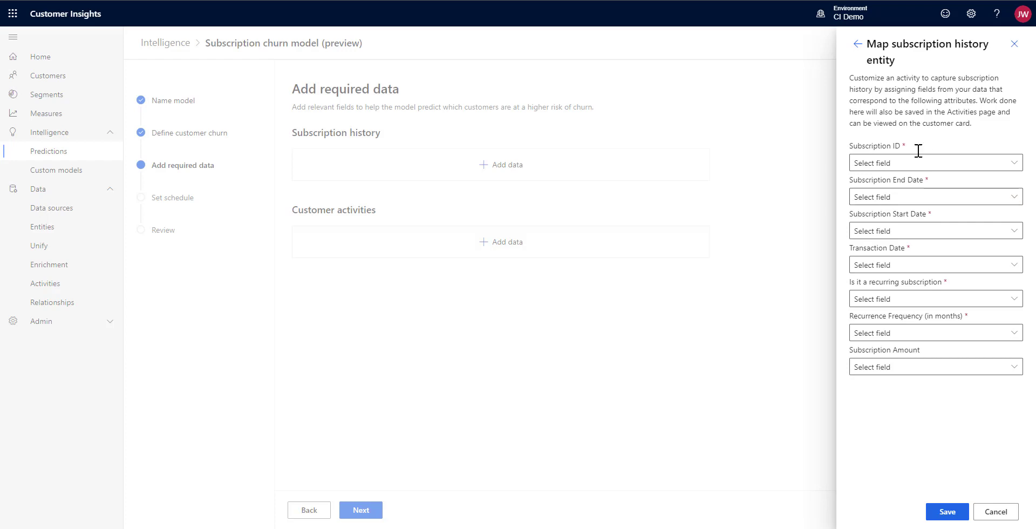
# Map the subscription ID, end date, start date and transaction date to SubscriptionID, SubscriptionEndDate, SubscriptionStartDate and TransactionDate
pyautogui.click(1006, 163)
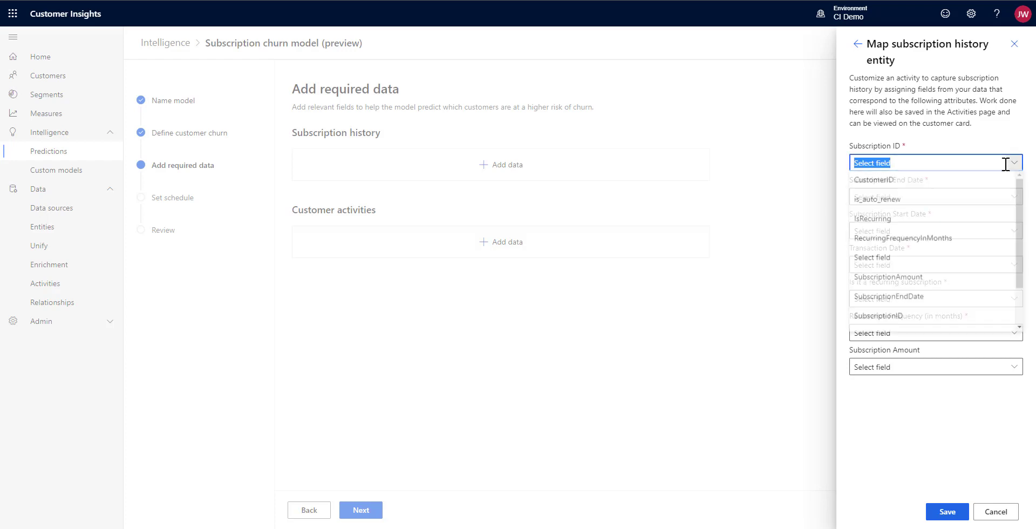
pyautogui.click(913, 318)
pyautogui.click(901, 197)
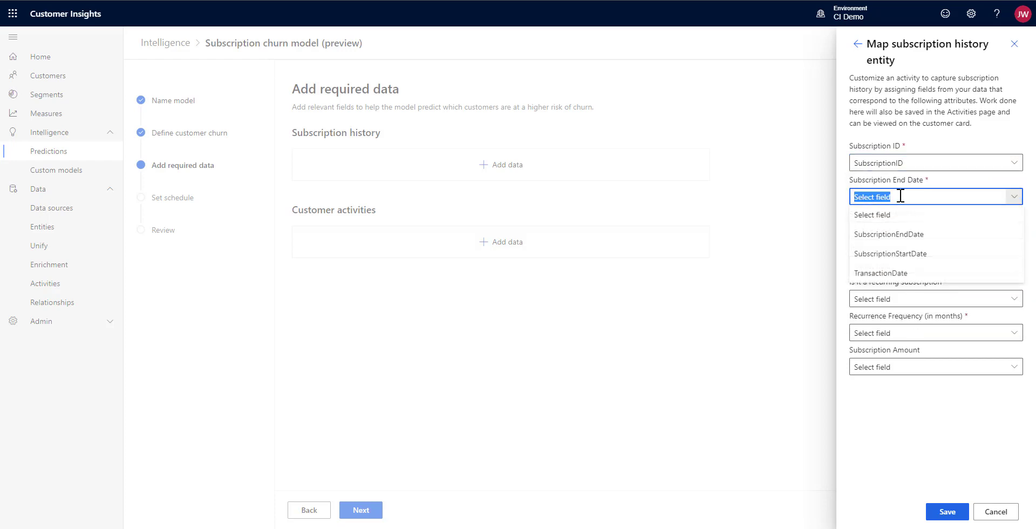
pyautogui.click(909, 234)
pyautogui.click(909, 231)
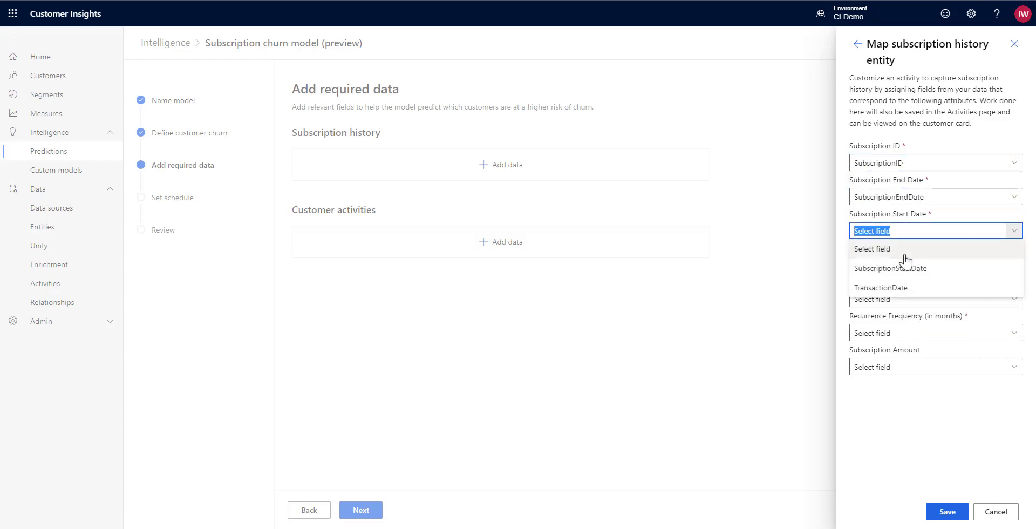
pyautogui.click(902, 268)
pyautogui.click(903, 264)
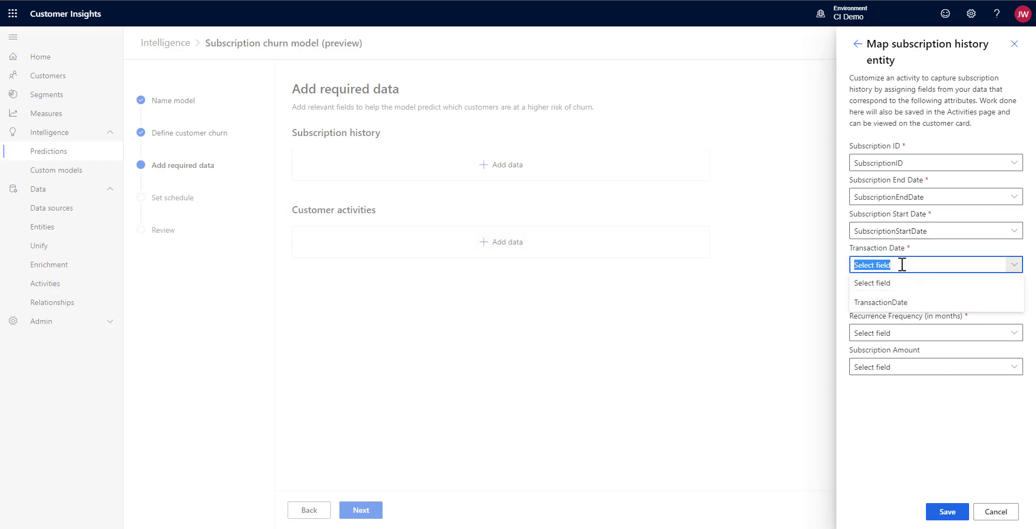
pyautogui.click(899, 300)
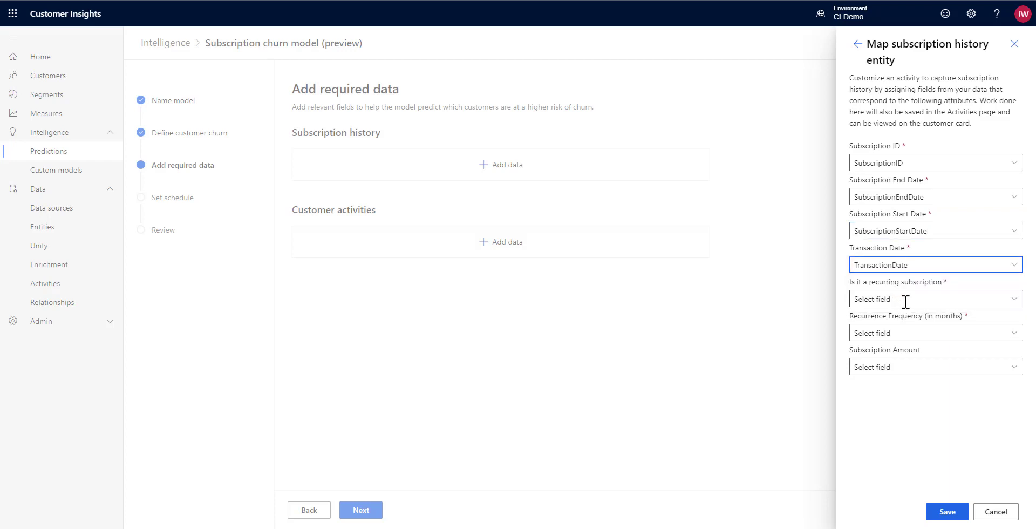
# Map the recurring subscription attribute to IsRecurring and the recurrence frequency to RecurringFrequencyInMonths, and save the mapping without a subscription amount
pyautogui.click(918, 298)
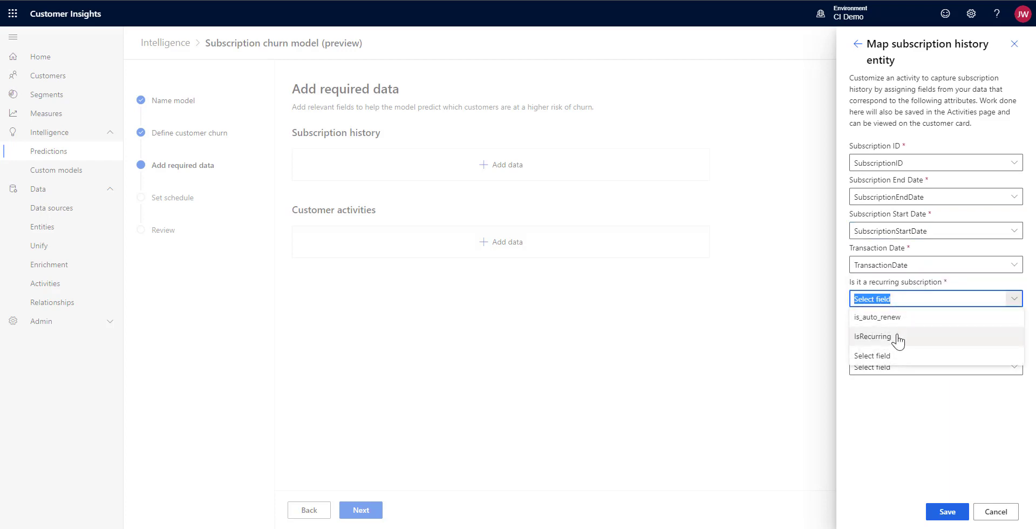
pyautogui.click(899, 336)
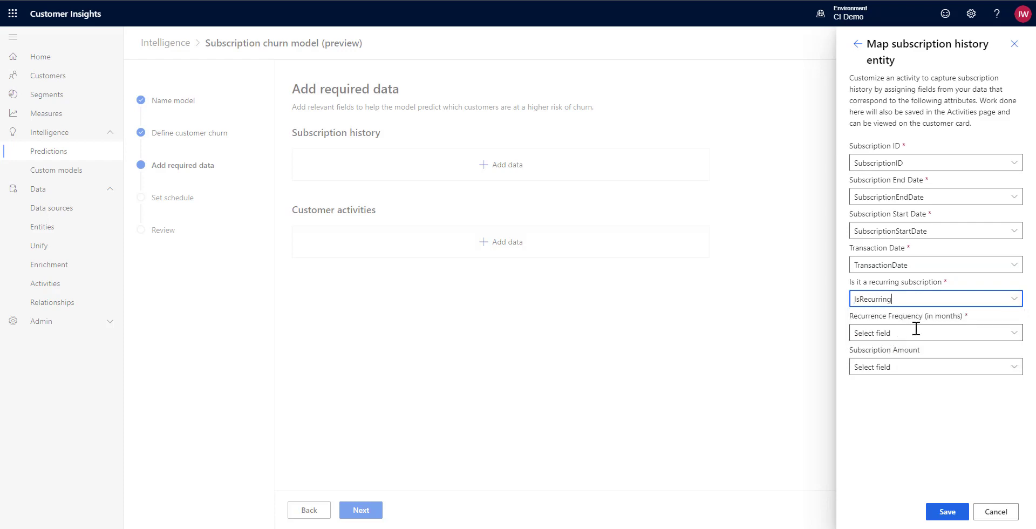
pyautogui.click(916, 329)
pyautogui.click(916, 352)
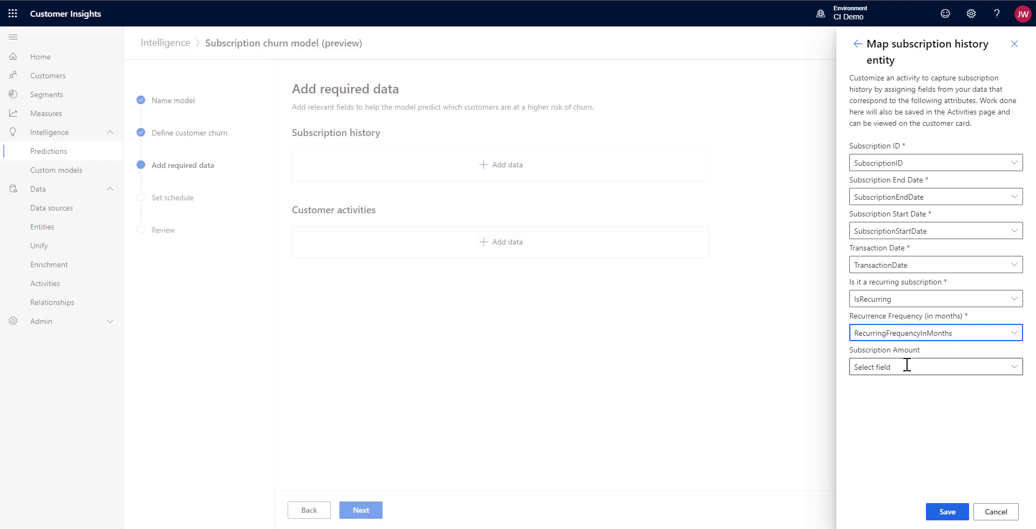
pyautogui.click(907, 365)
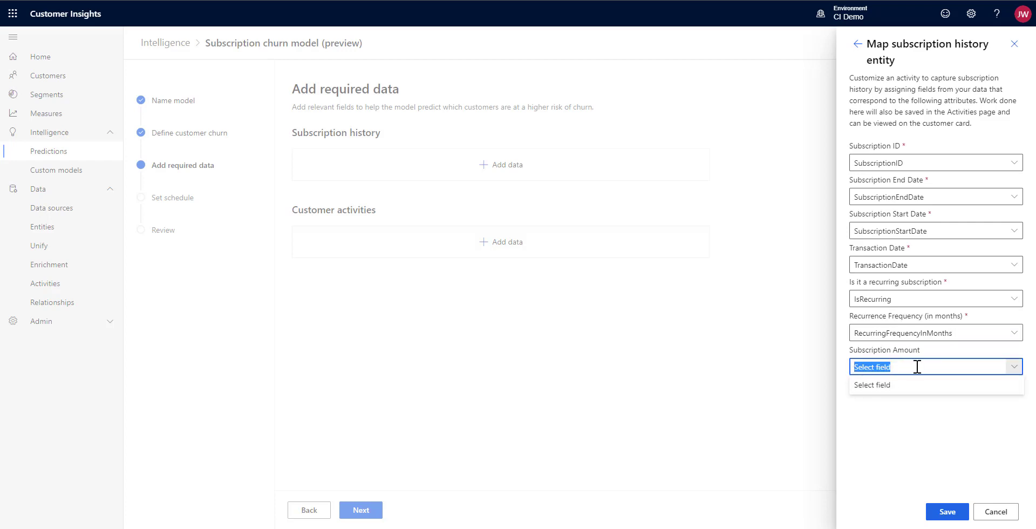
pyautogui.click(917, 366)
pyautogui.click(951, 448)
pyautogui.click(948, 516)
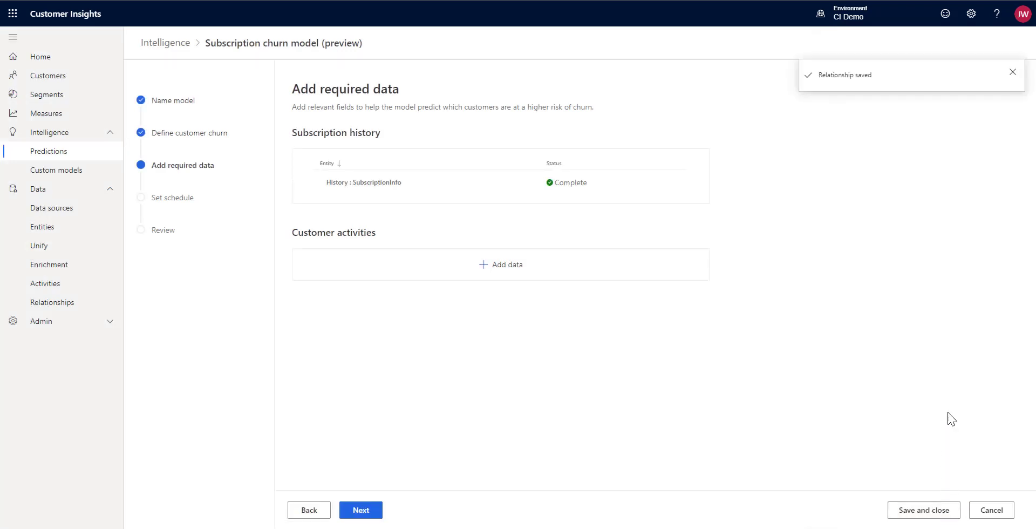
# Add UserLog : Logs as the customer activity entity with a new activity type named CustomerSubscriptionActivity
pyautogui.click(509, 268)
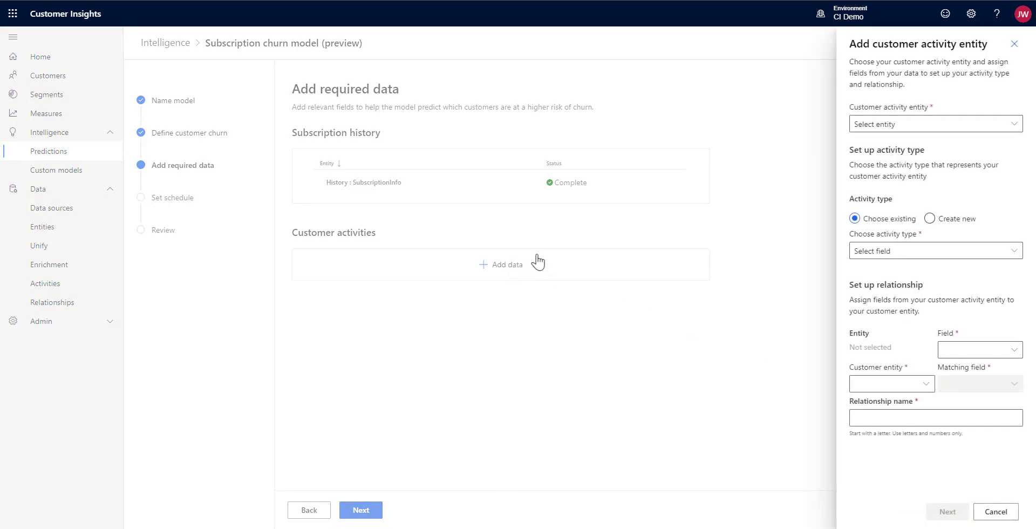
pyautogui.click(1018, 129)
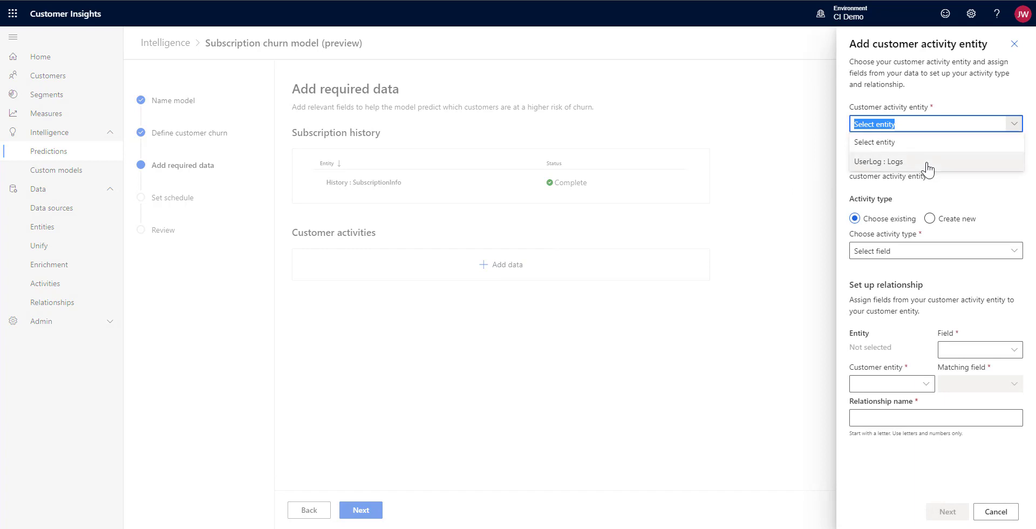
pyautogui.click(926, 162)
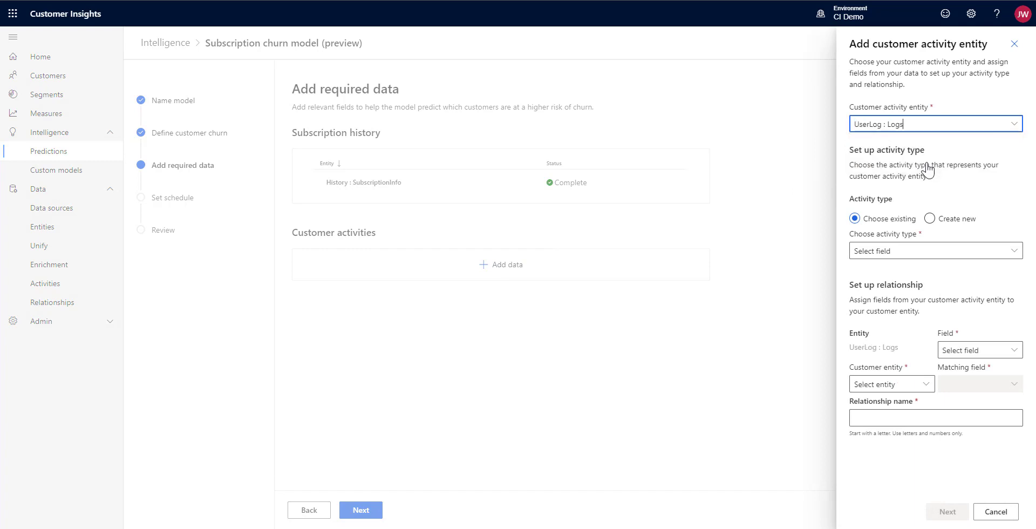
pyautogui.click(930, 219)
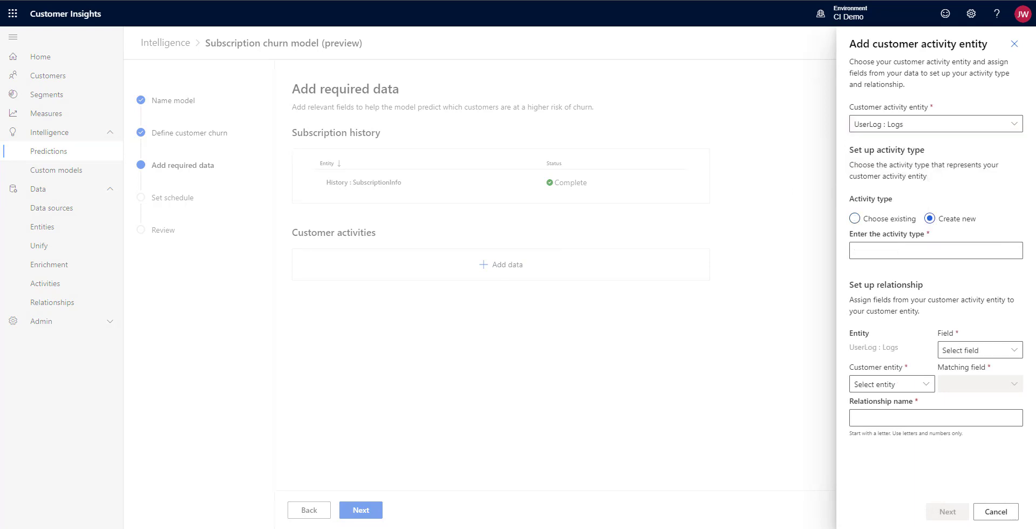
pyautogui.click(961, 248)
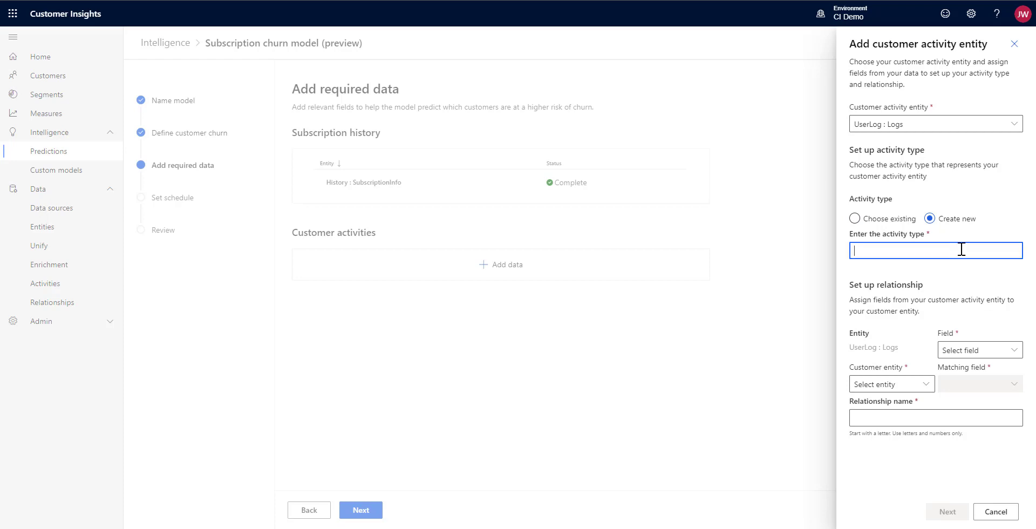
pyautogui.write('CustomerSubscriptionActivity')
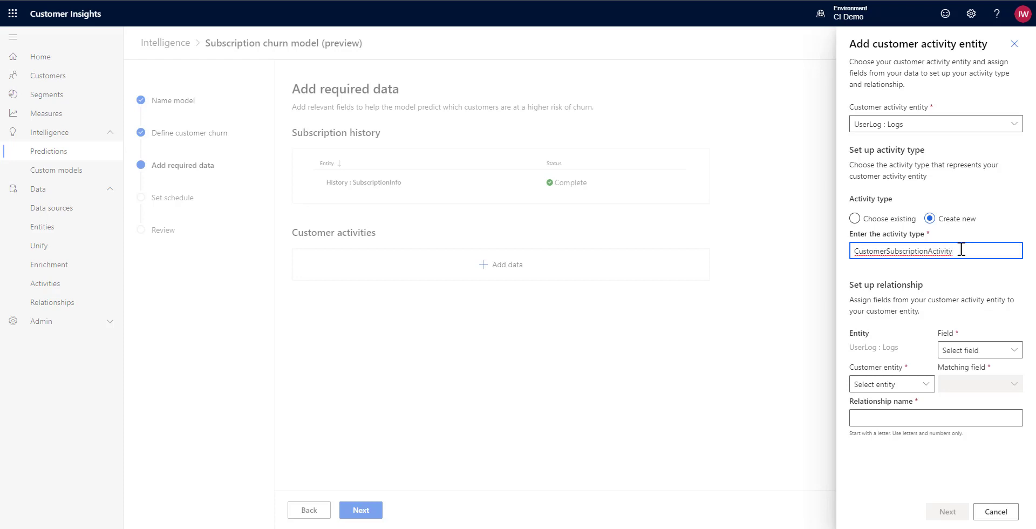
# Relate the activity entity's CustomerID field to Customers : HotelCustomers, name the relationship CustomerAcitvity and continue to the field mapping
pyautogui.click(997, 351)
pyautogui.click(979, 389)
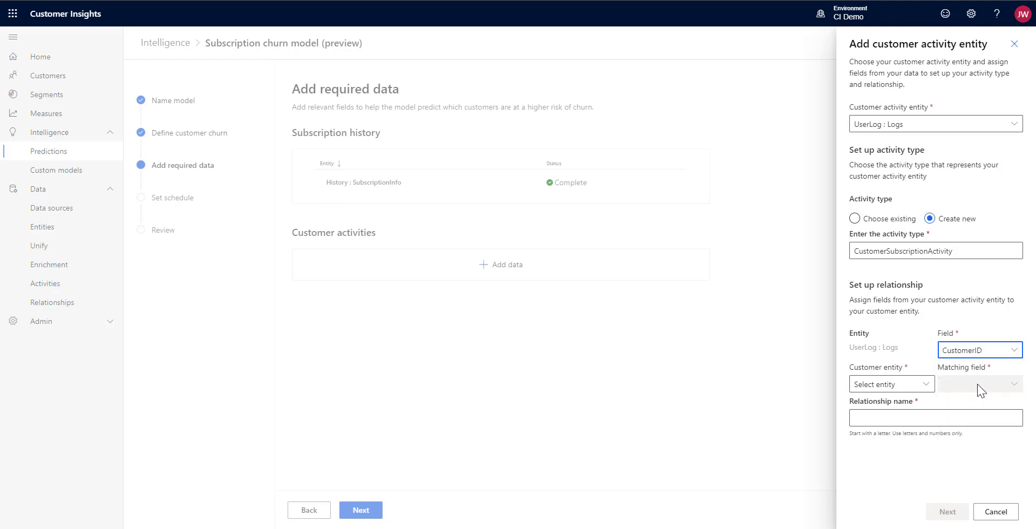
pyautogui.click(926, 385)
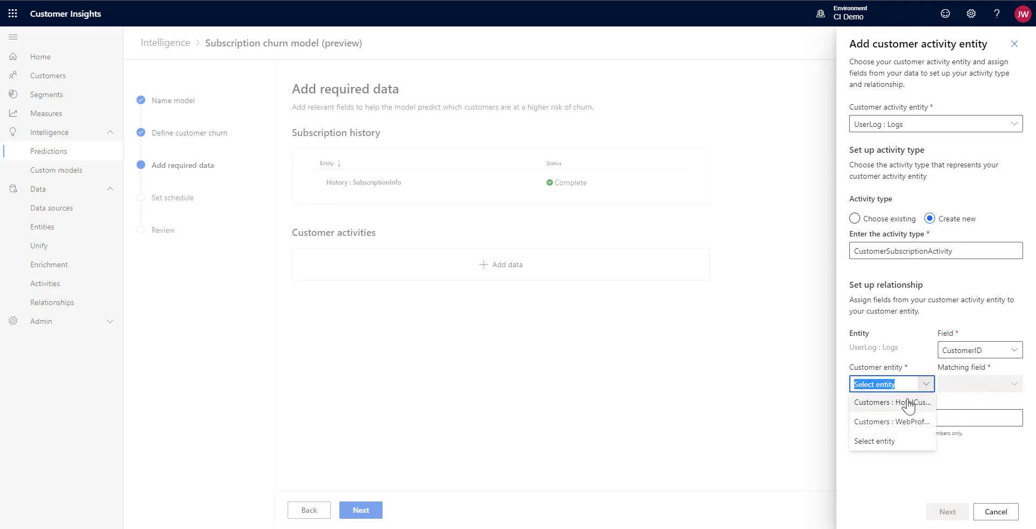
pyautogui.click(903, 402)
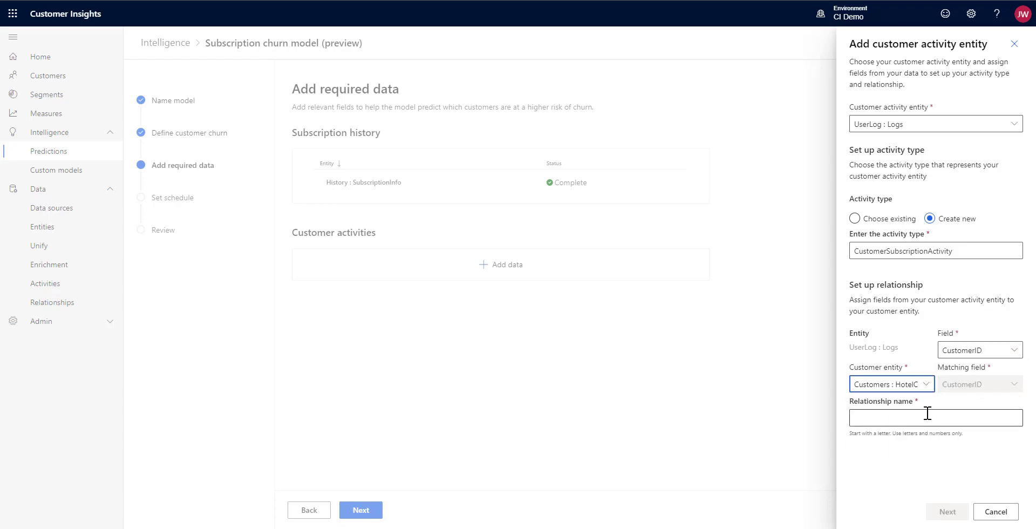
pyautogui.click(922, 417)
pyautogui.write('C')
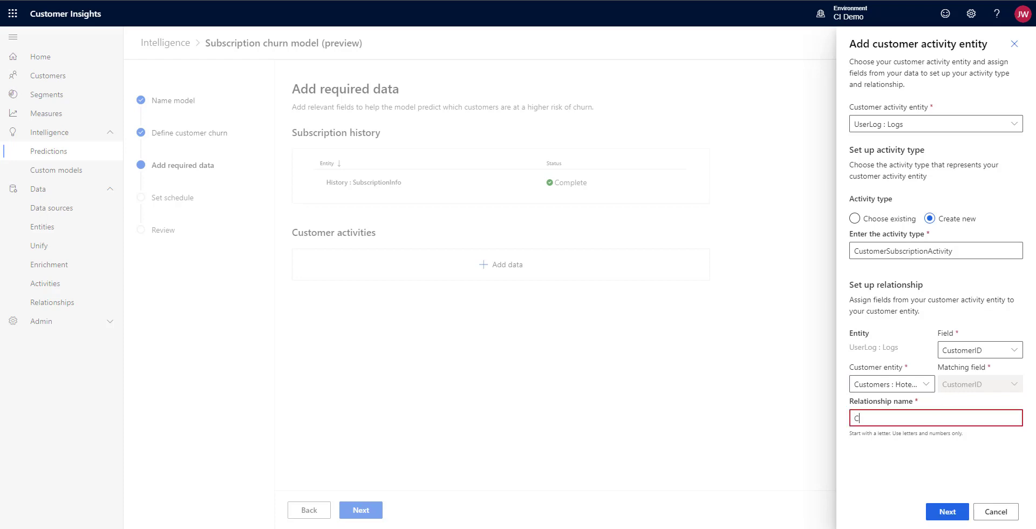
pyautogui.write('ustomerAcitvity')
pyautogui.click(944, 513)
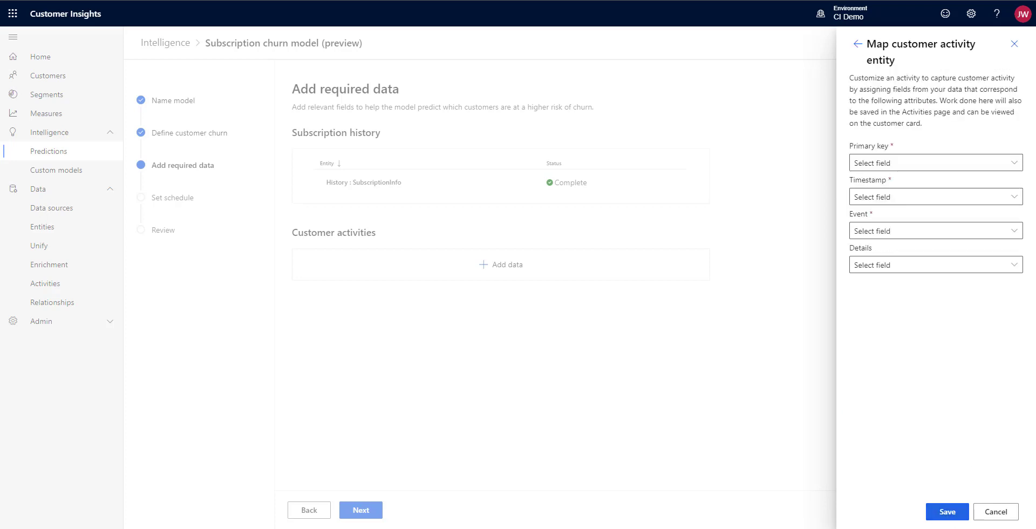
# Map the activity's primary key to CustomerID, timestamp to TransactionDate and event to TransactionName, and save the mapping without a details field
pyautogui.click(946, 162)
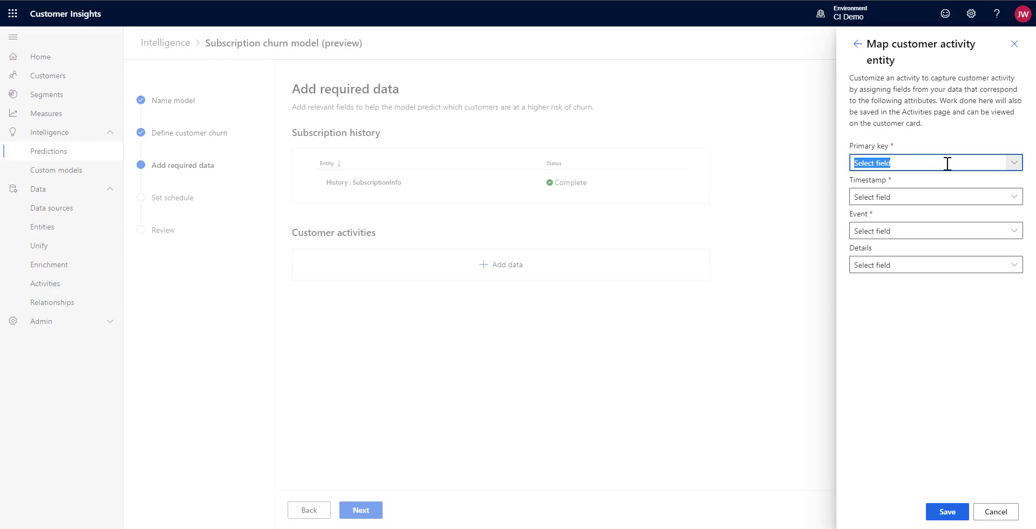
pyautogui.click(909, 200)
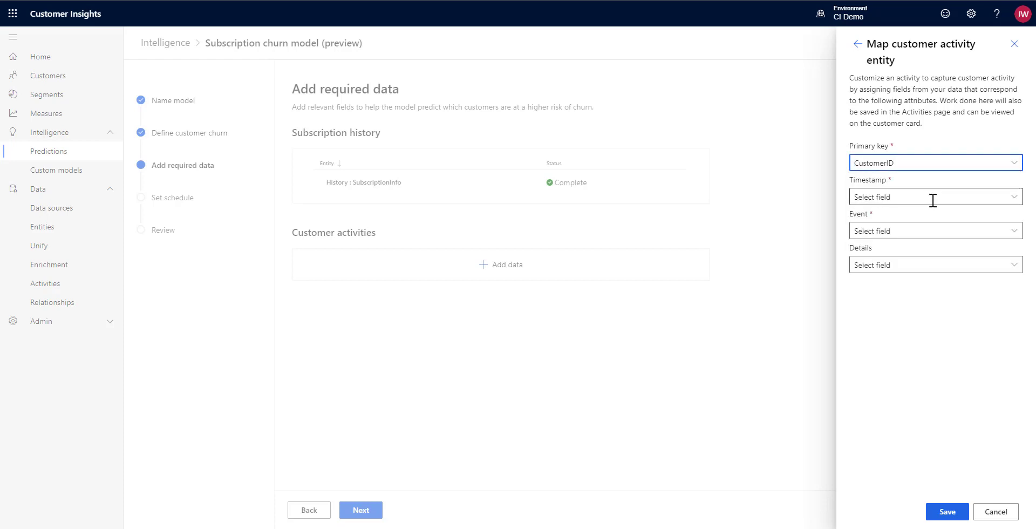
pyautogui.click(935, 203)
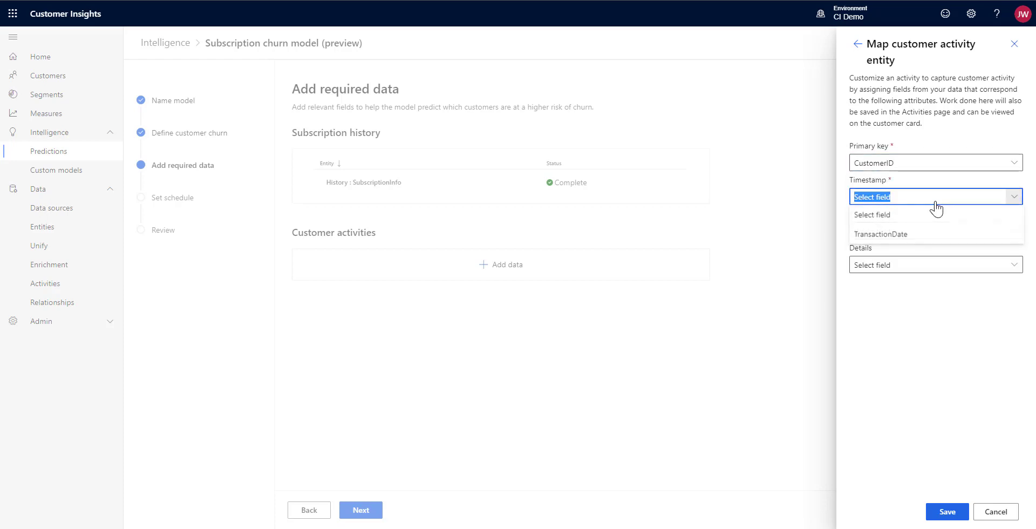
pyautogui.click(912, 234)
pyautogui.click(913, 230)
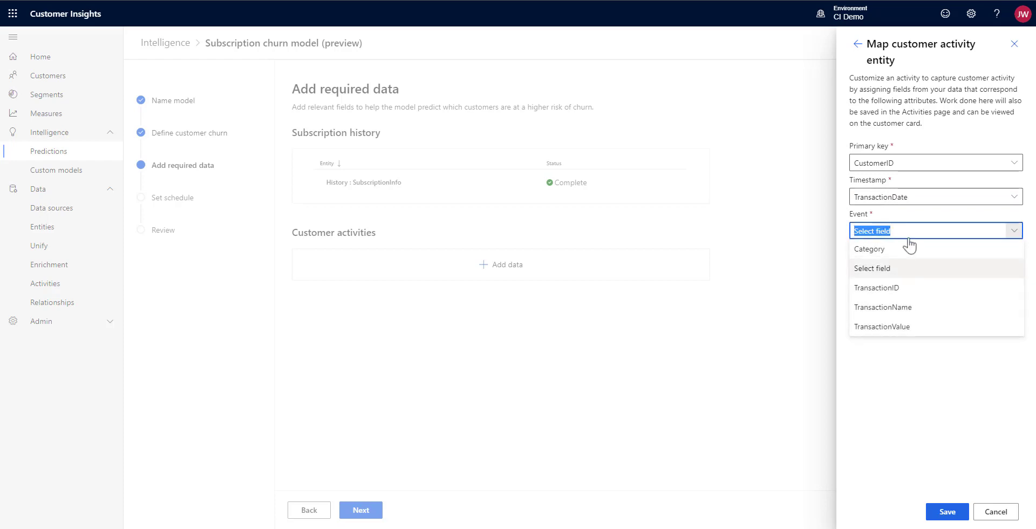
pyautogui.click(883, 306)
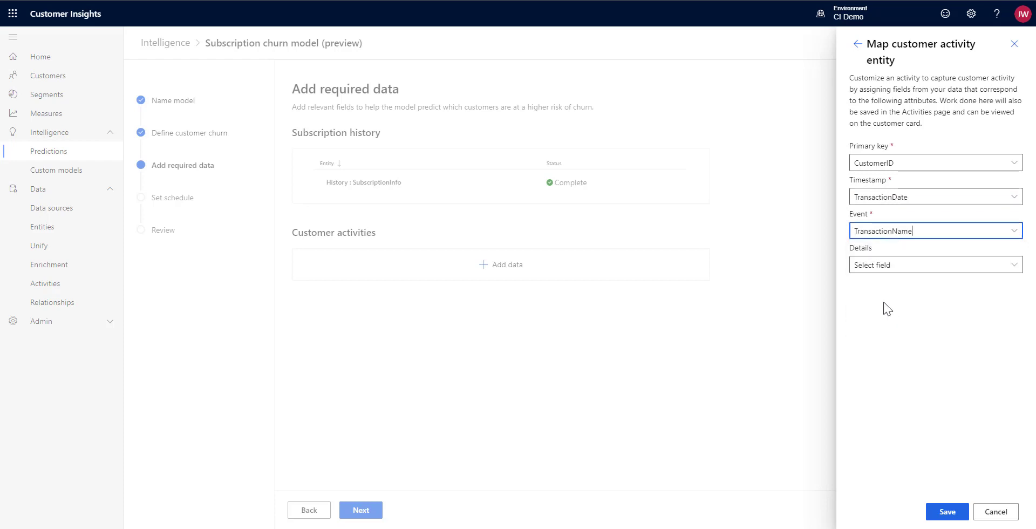
pyautogui.click(924, 266)
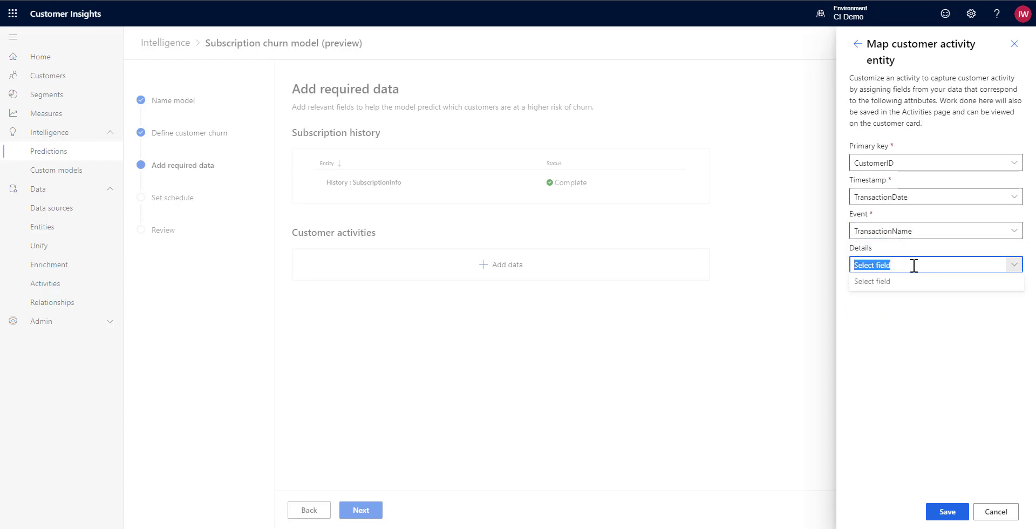
pyautogui.click(1014, 265)
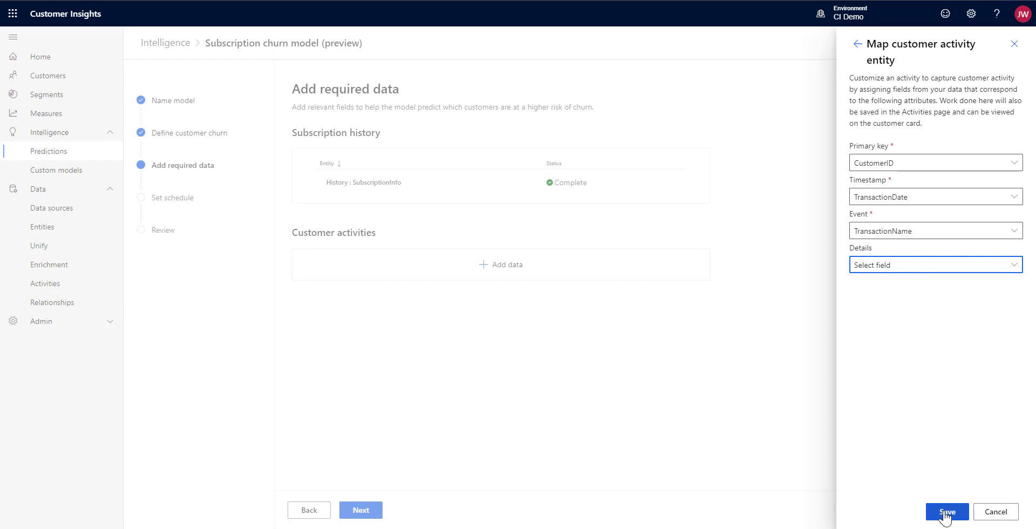
pyautogui.click(946, 513)
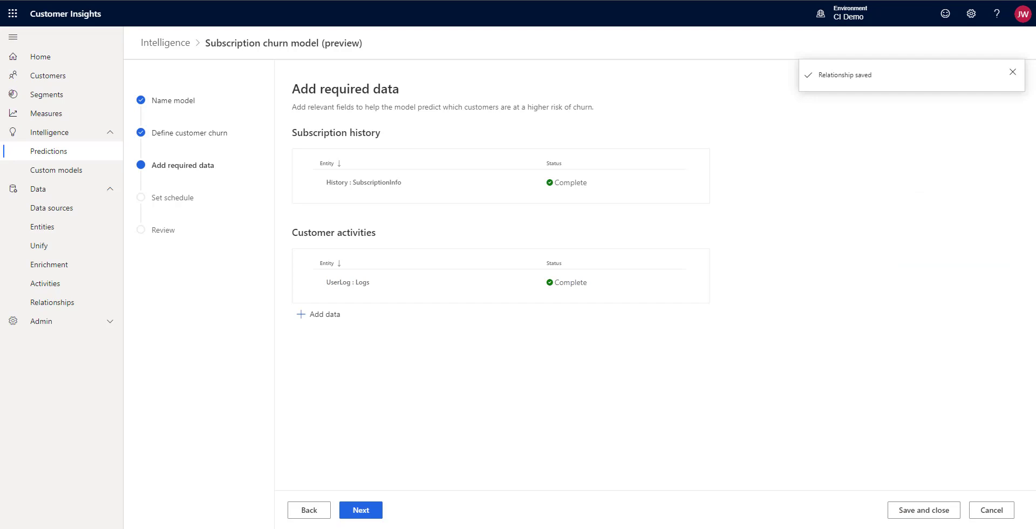
# Set the model's training schedule to monthly, then save and run the model from the review
pyautogui.click(362, 511)
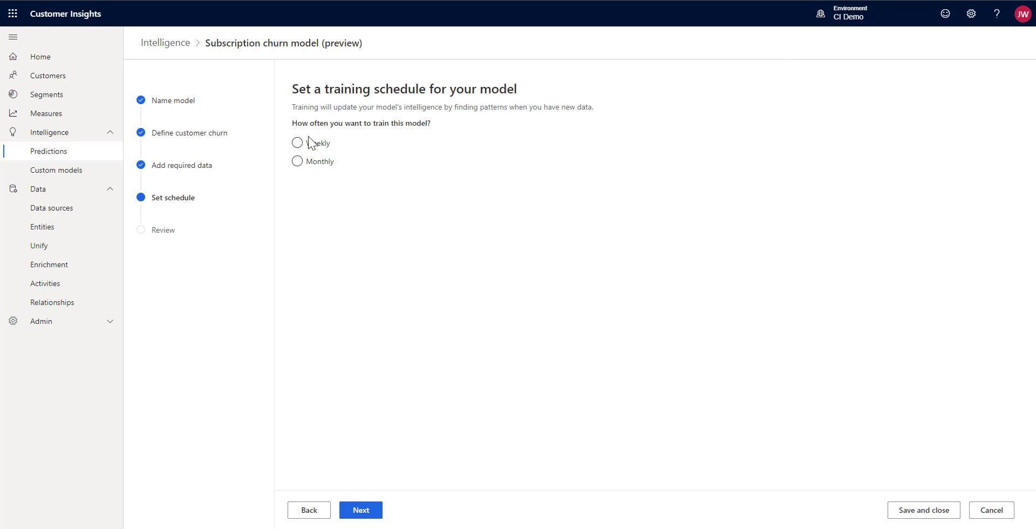
pyautogui.click(298, 162)
pyautogui.click(363, 511)
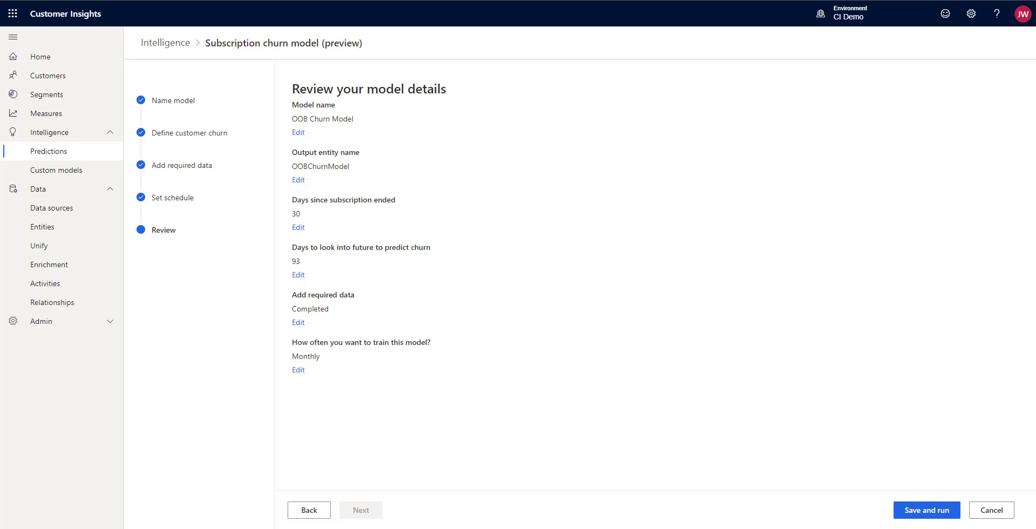
pyautogui.click(906, 514)
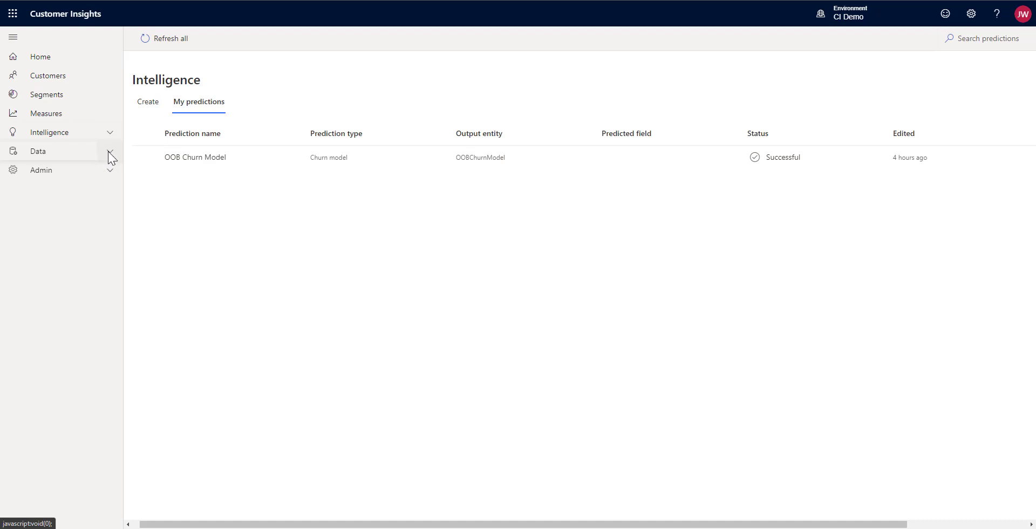
# View the OOB Churn Model results and examine its training performance, churn likelihood distribution and most influential factors
pyautogui.click(289, 159)
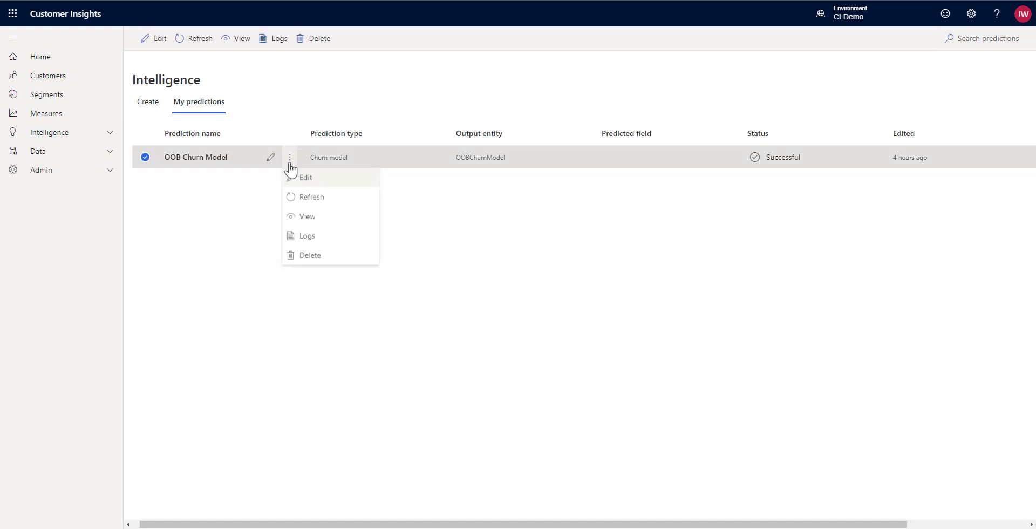
pyautogui.click(307, 218)
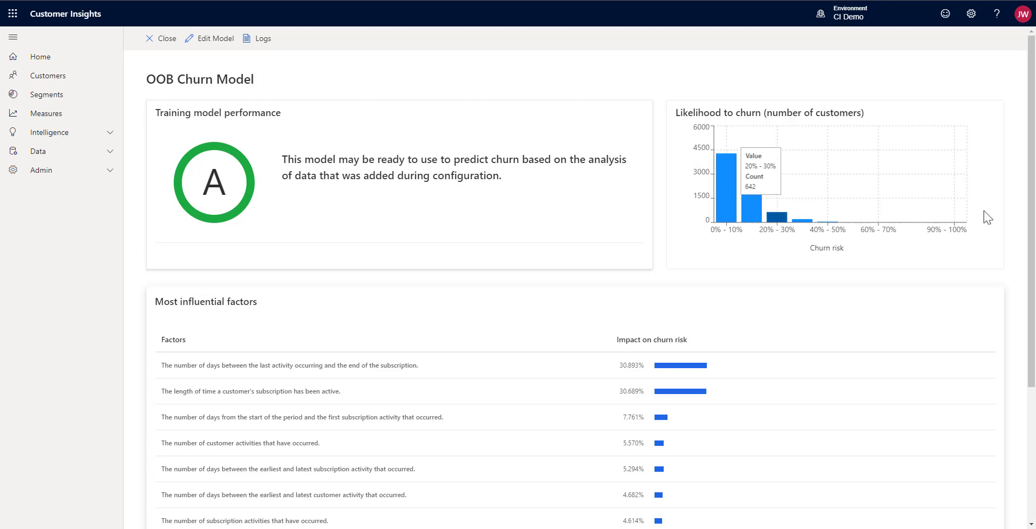
pyautogui.moveTo(726, 180)
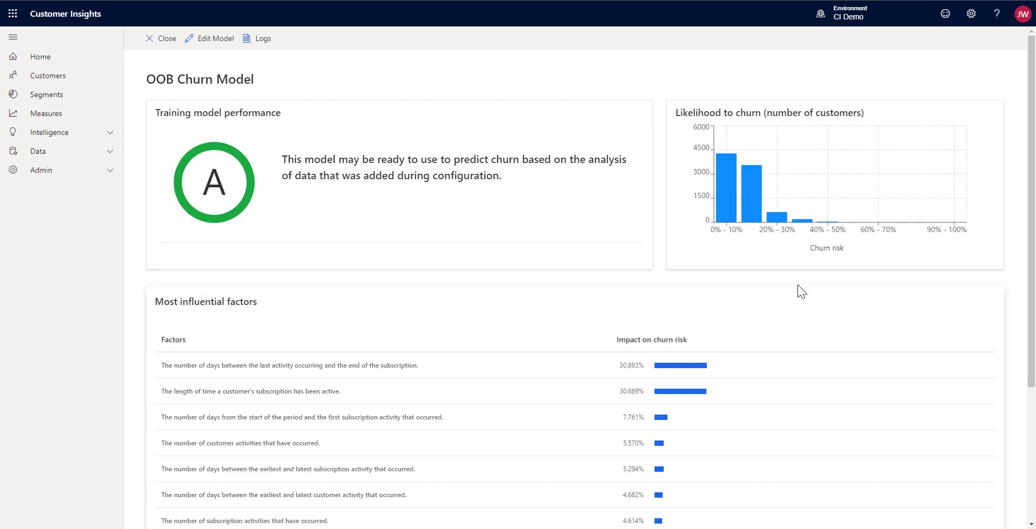
pyautogui.scroll(-3, 798, 286)
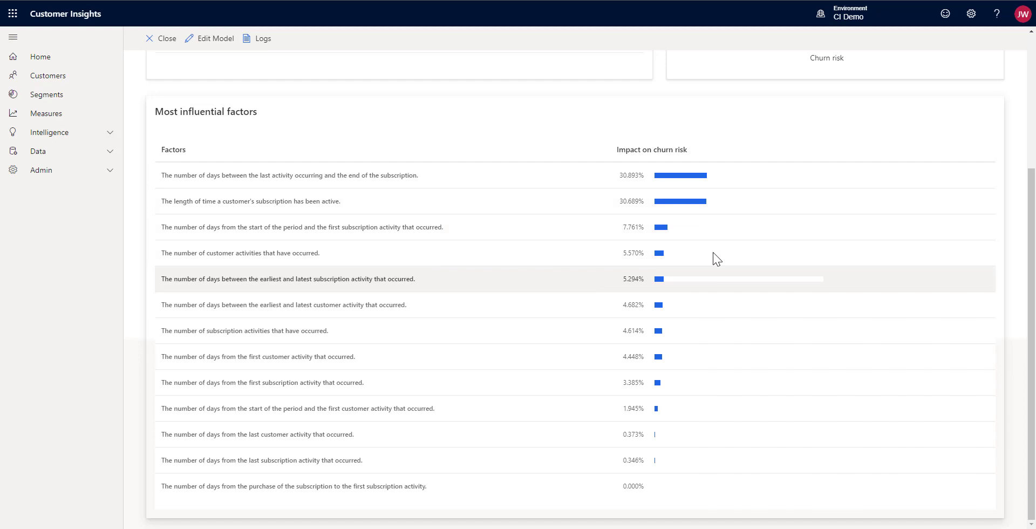
pyautogui.scroll(4, 713, 252)
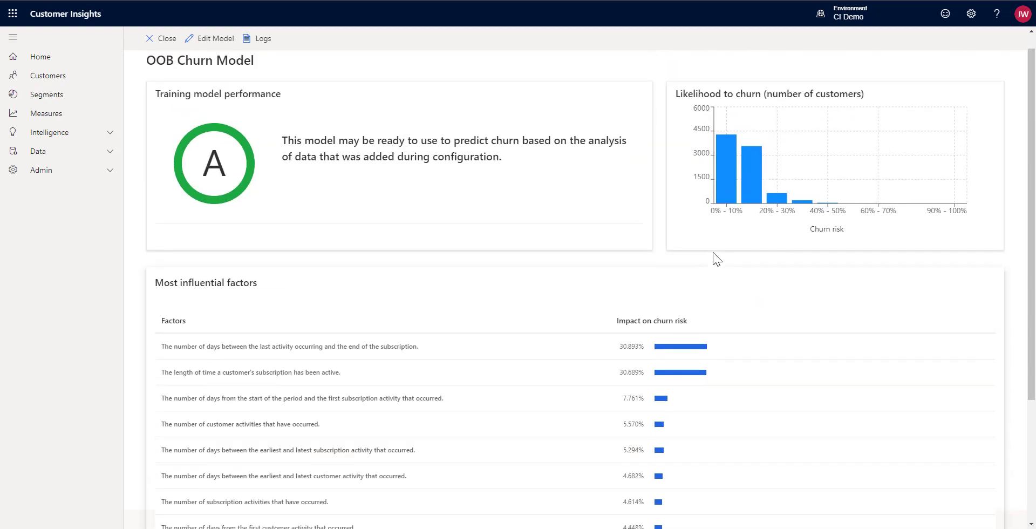